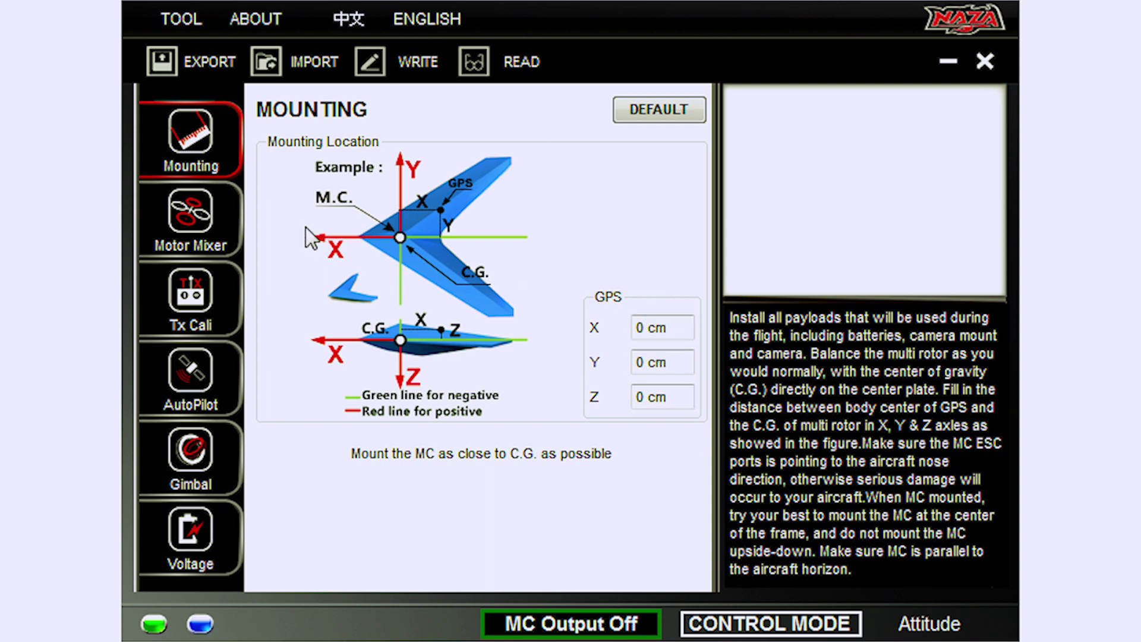
Step: Switch to the Motor Mixer page, showing the Hexa-rotor V mixer and RECOMMAND idle speed
click(191, 214)
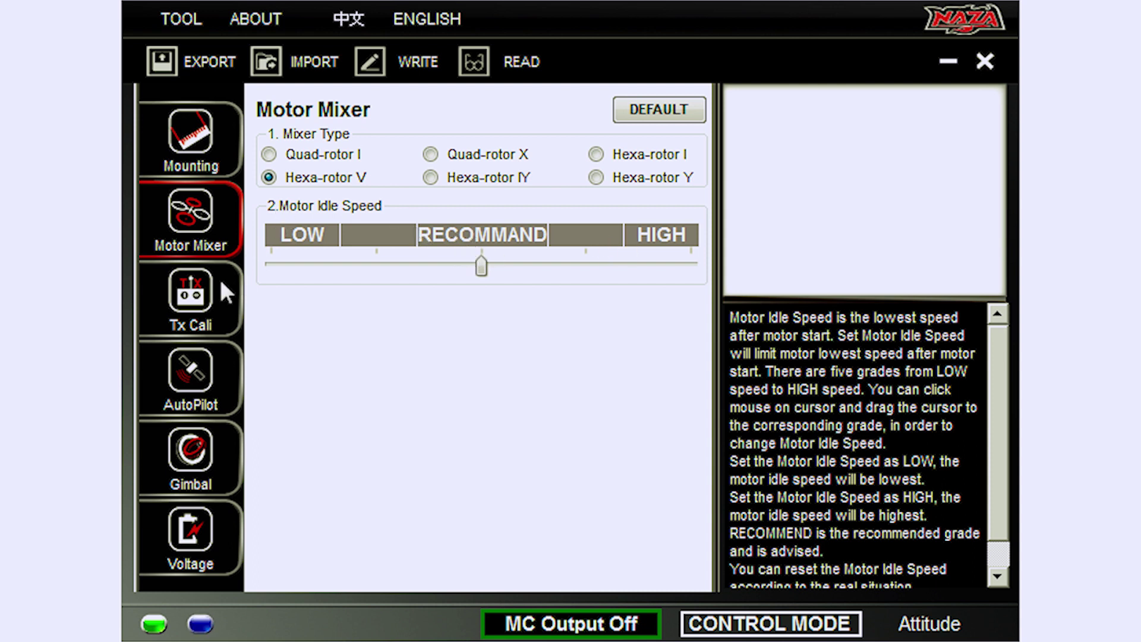
Step: Switch to the TX Monitor page with Tradition receiver type and Intelligent cut-off type
click(182, 296)
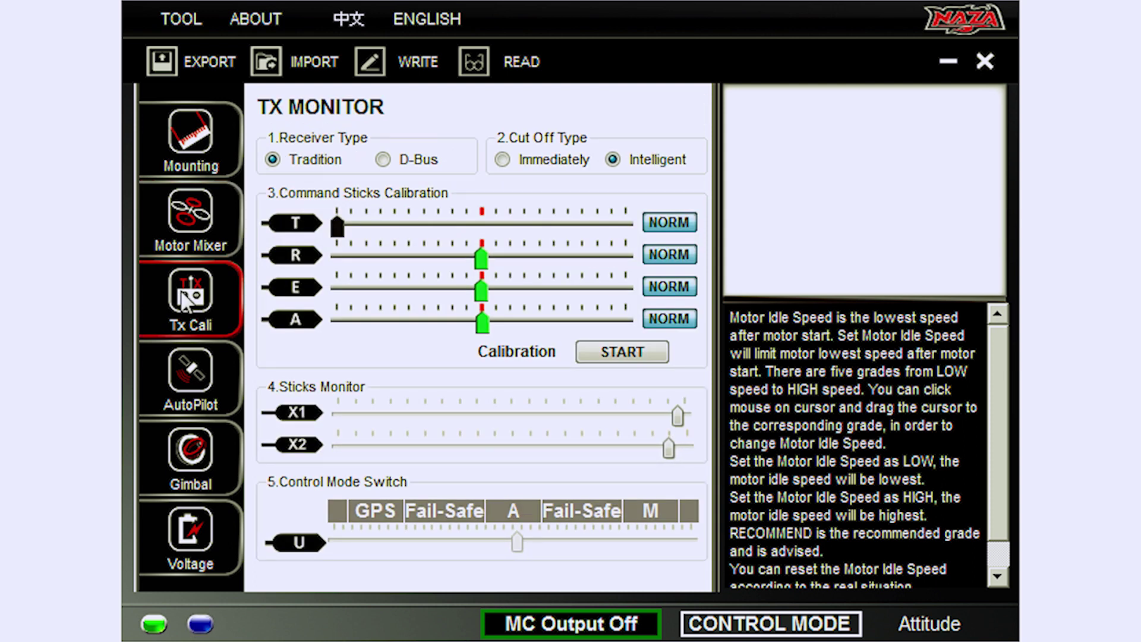
Step: Review the TX Monitor's receiver type, cut-off type and stick calibration settings
mouse_move(334, 163)
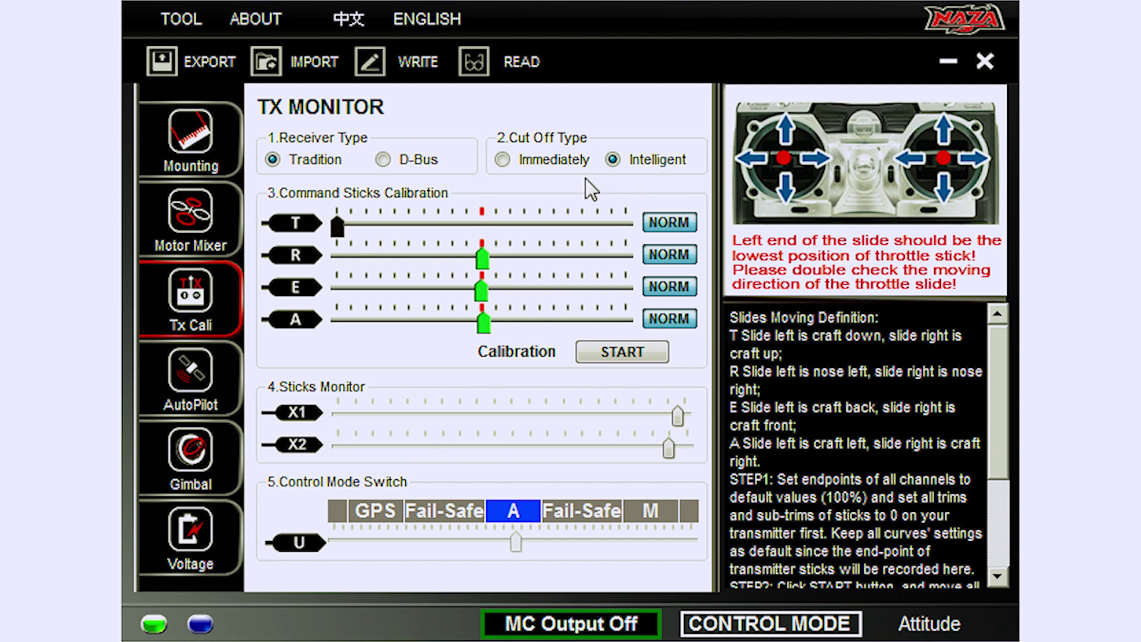
mouse_move(550, 172)
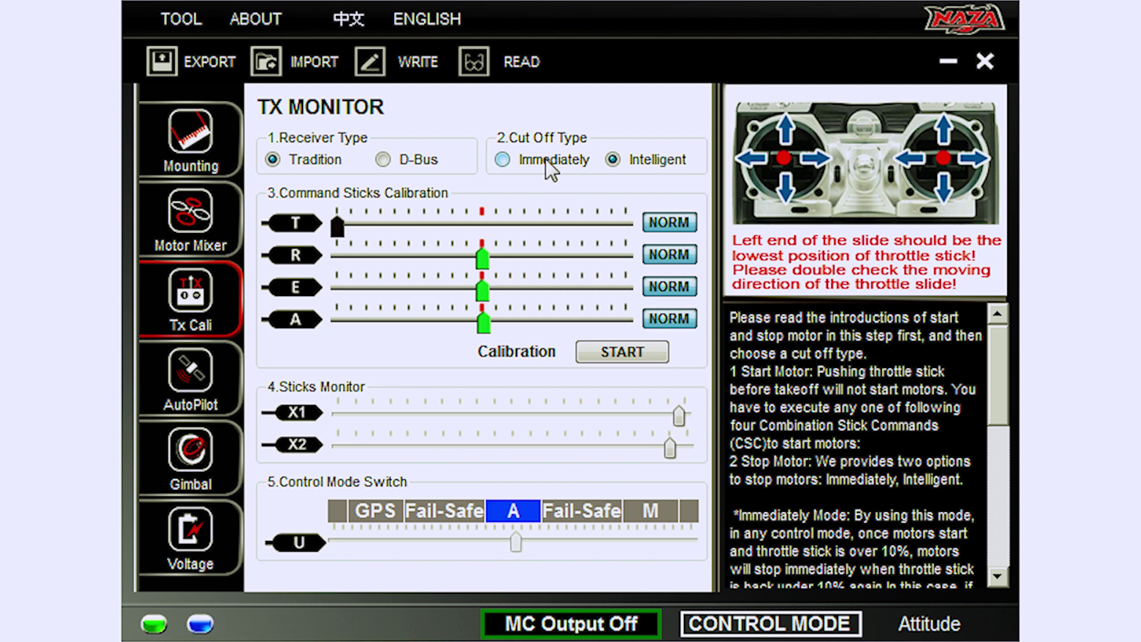
mouse_move(509, 194)
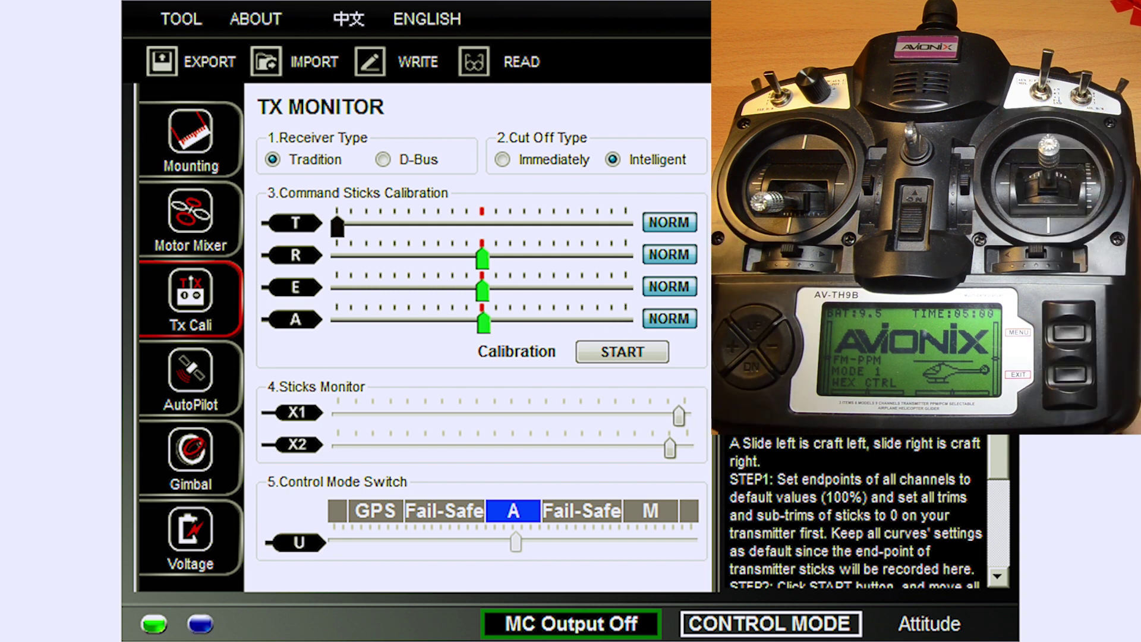
click(670, 222)
Step: Return the throttle channel to NORM and complete a command stick calibration, then restart calibration
click(671, 223)
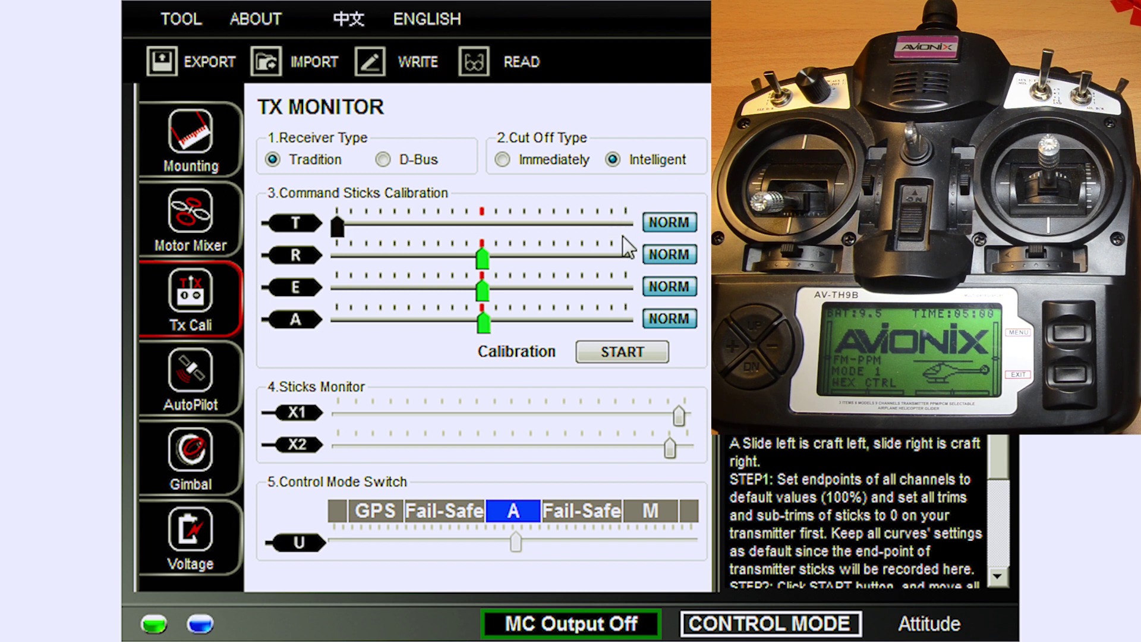
click(604, 355)
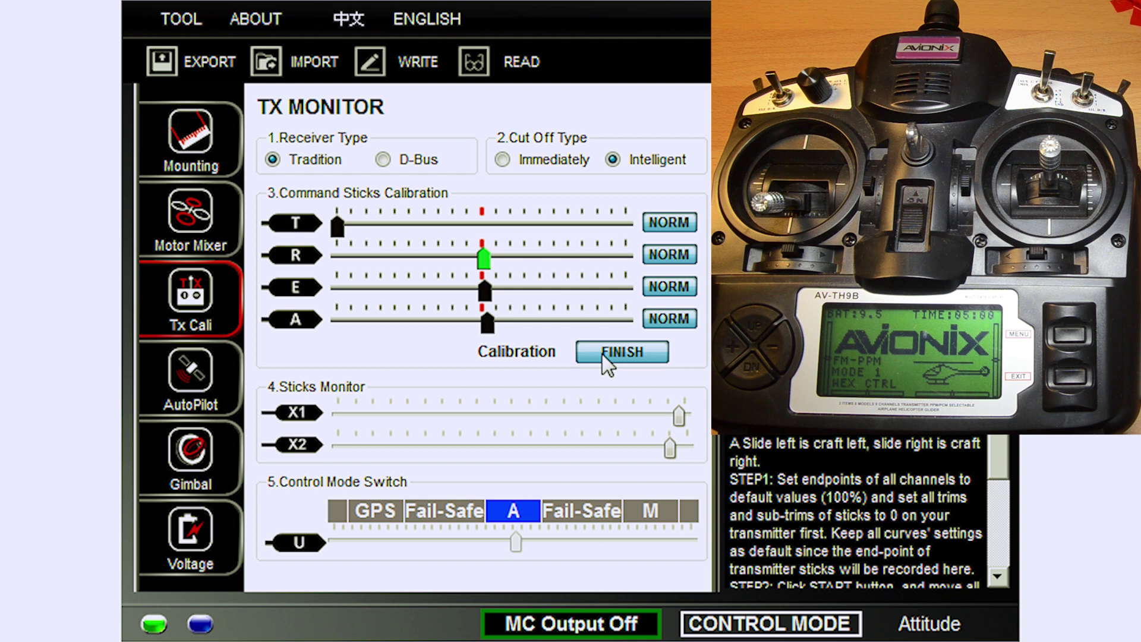
click(601, 354)
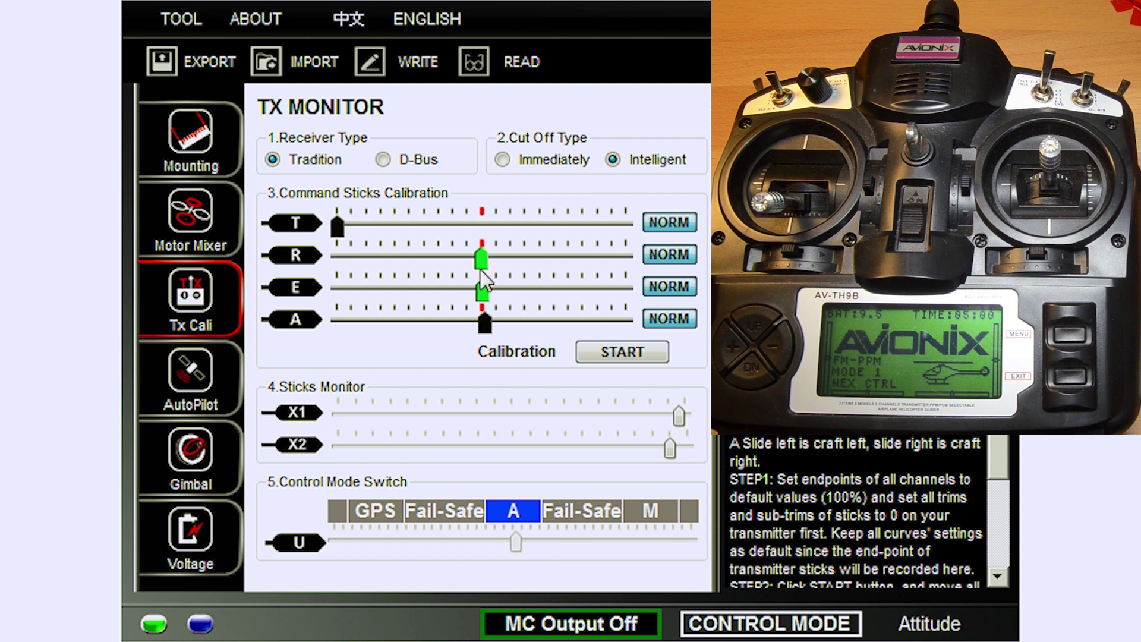
click(601, 353)
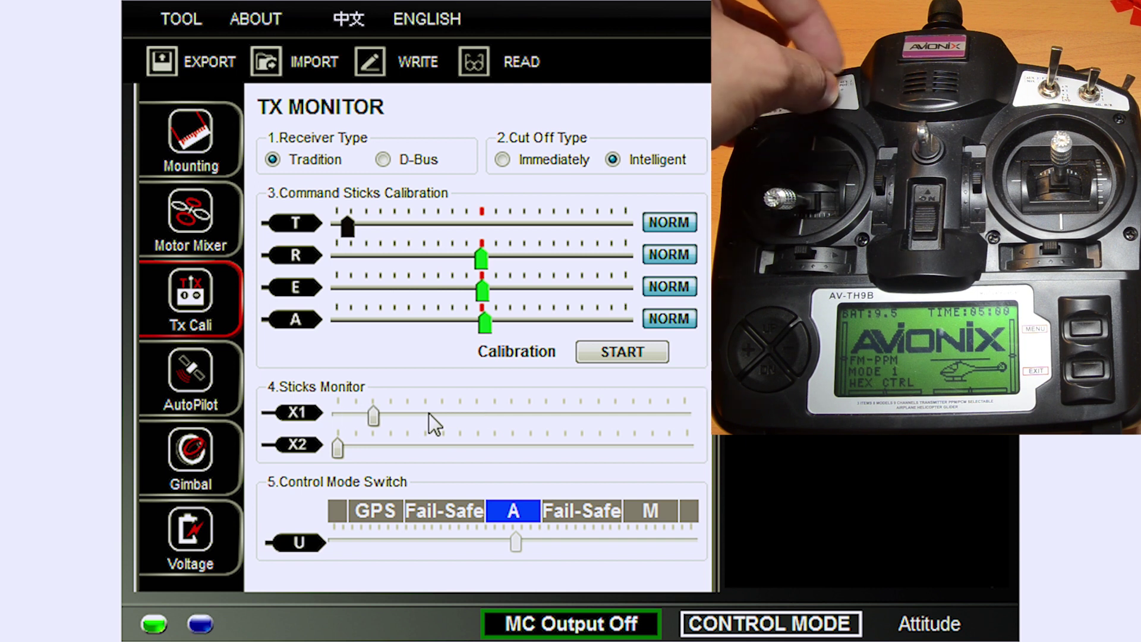
Step: Record the full travel range of every command stick during the calibration
mouse_move(305, 480)
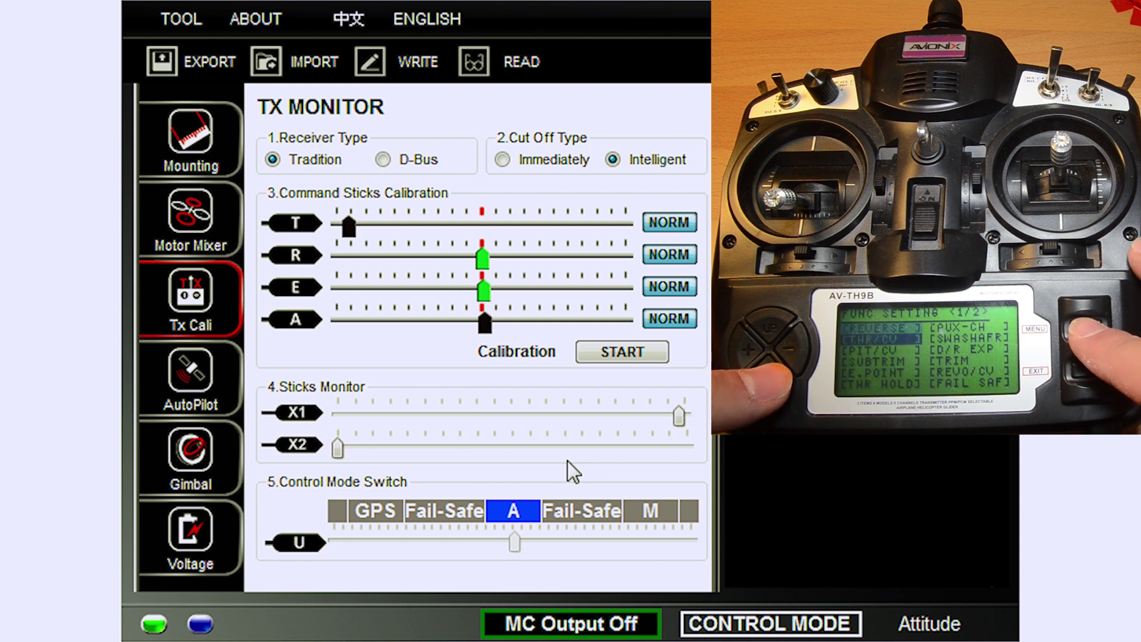
mouse_move(459, 516)
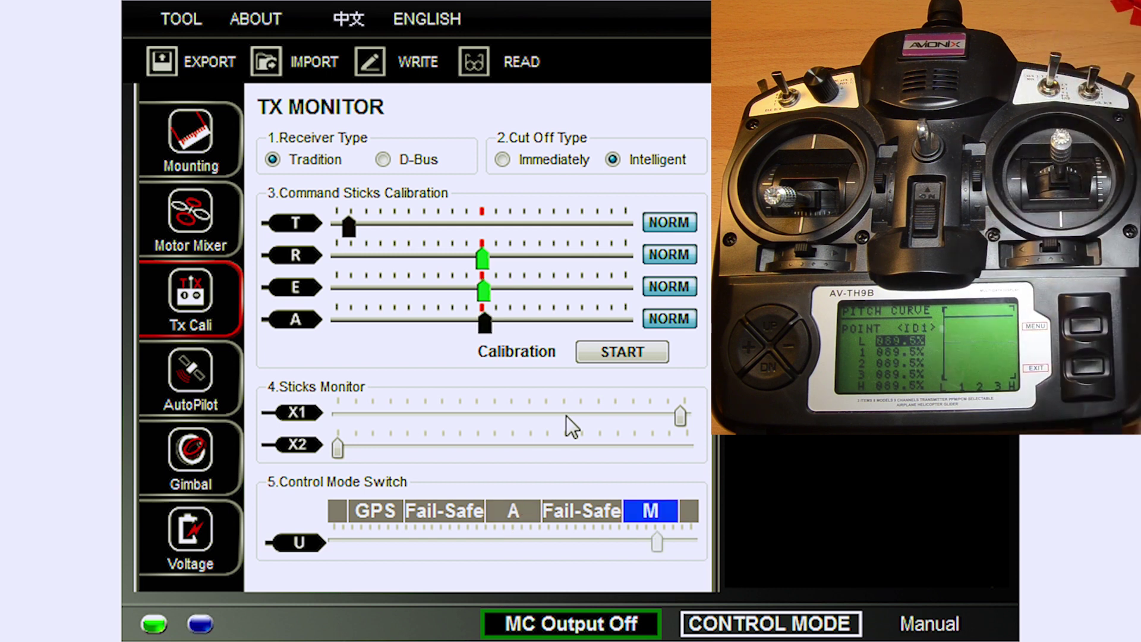
Step: Get the mode switch reaching Manual and Fail-Safe, then bring up the Autopilot gains page
mouse_move(652, 517)
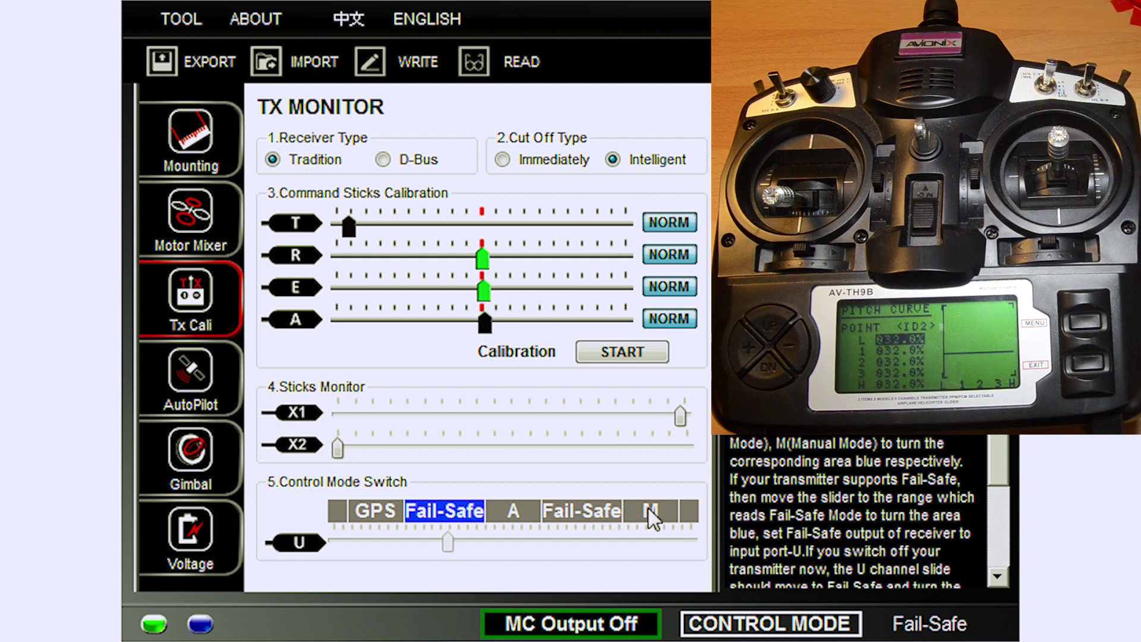
click(180, 372)
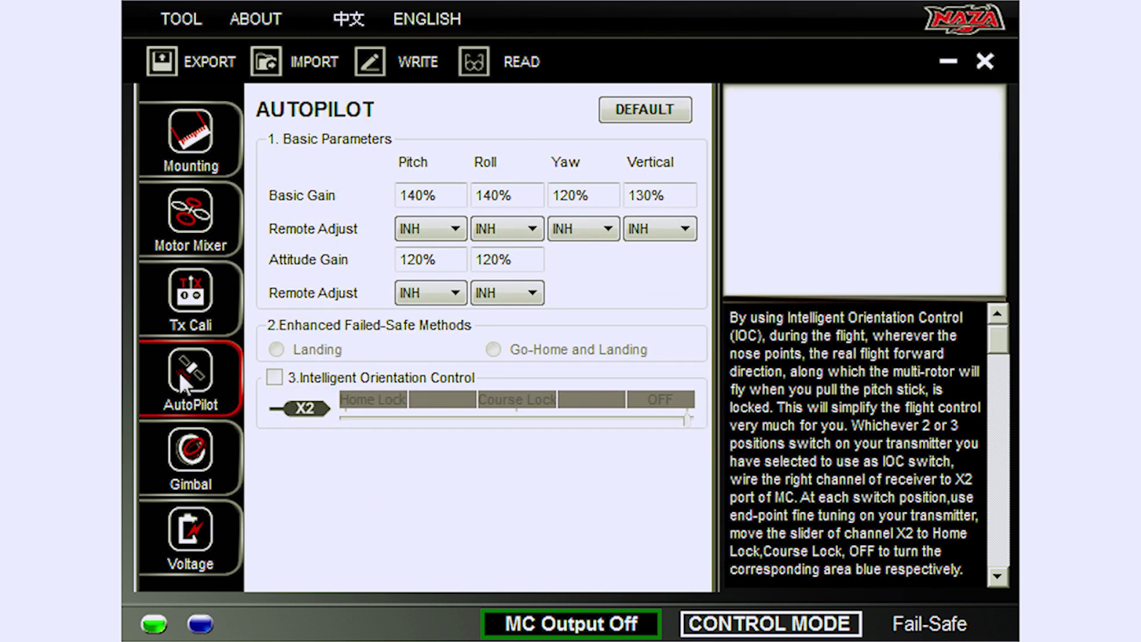
Step: Check the Pitch, Roll and Yaw basic gain values, with Pitch at 118%
click(430, 195)
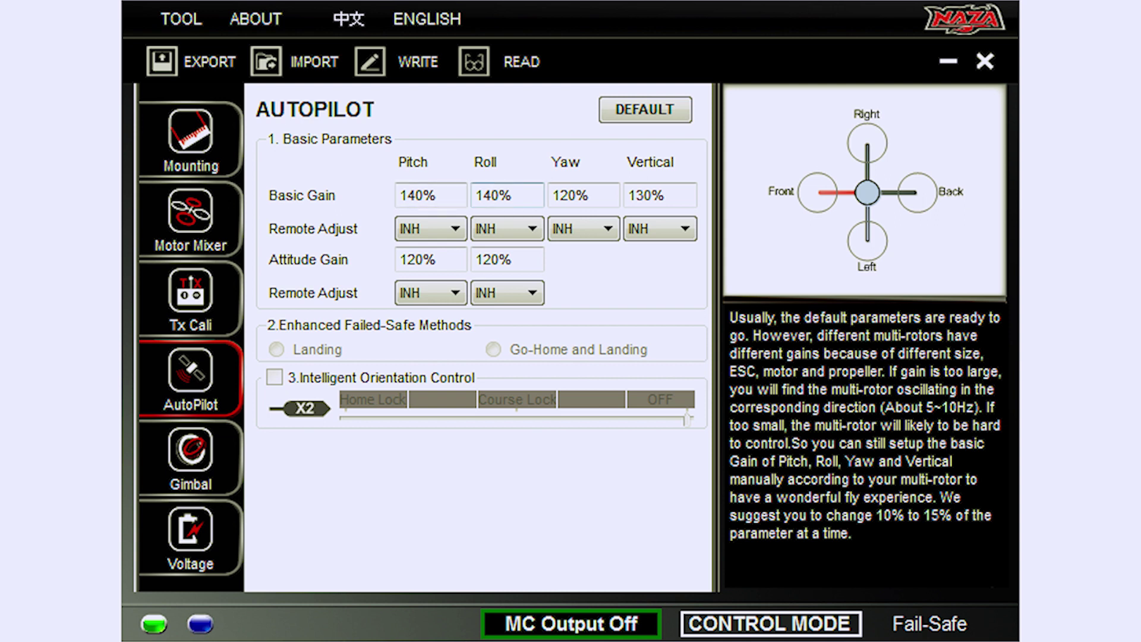
click(507, 195)
click(583, 195)
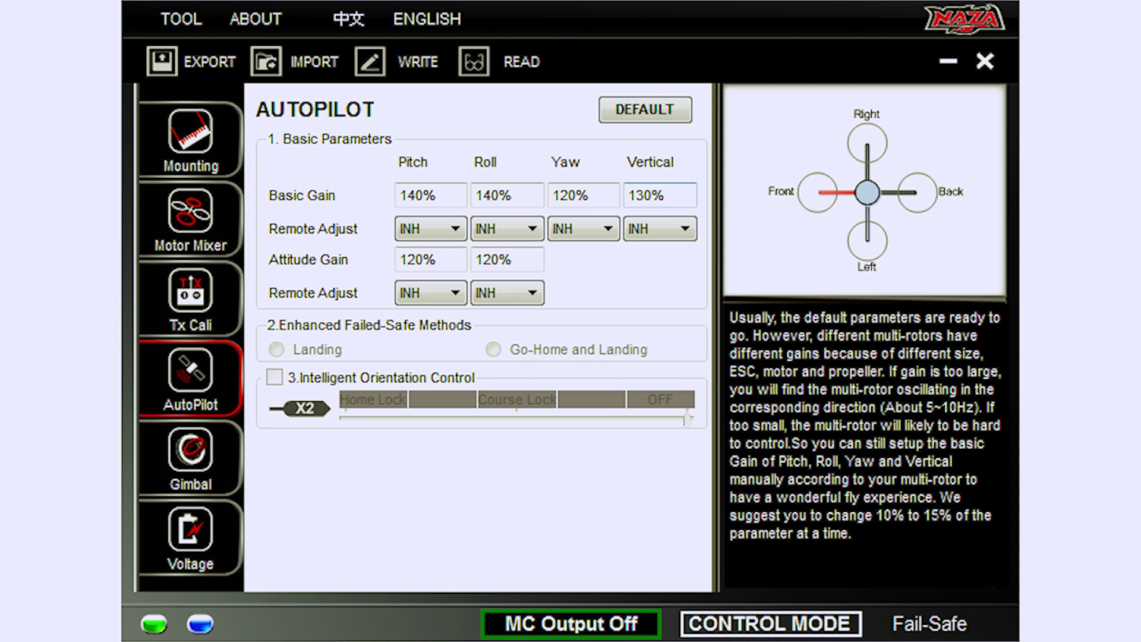
Step: Leave Pitch remote adjust unchanged and assign Roll gain remote adjustment to channel X2
click(444, 243)
click(440, 239)
click(440, 234)
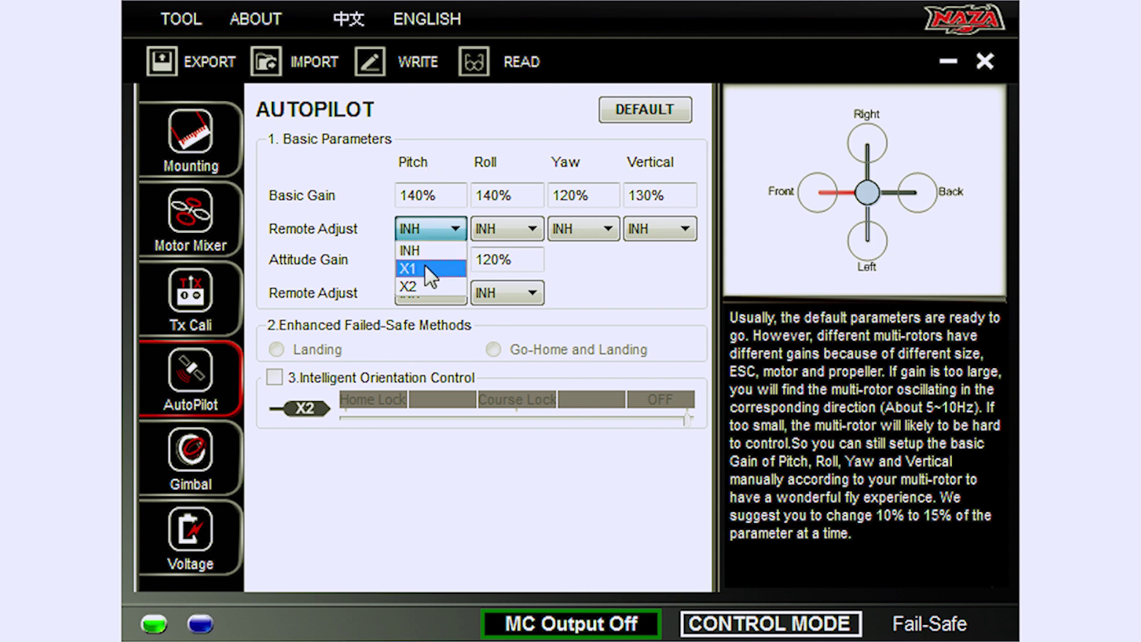
click(496, 228)
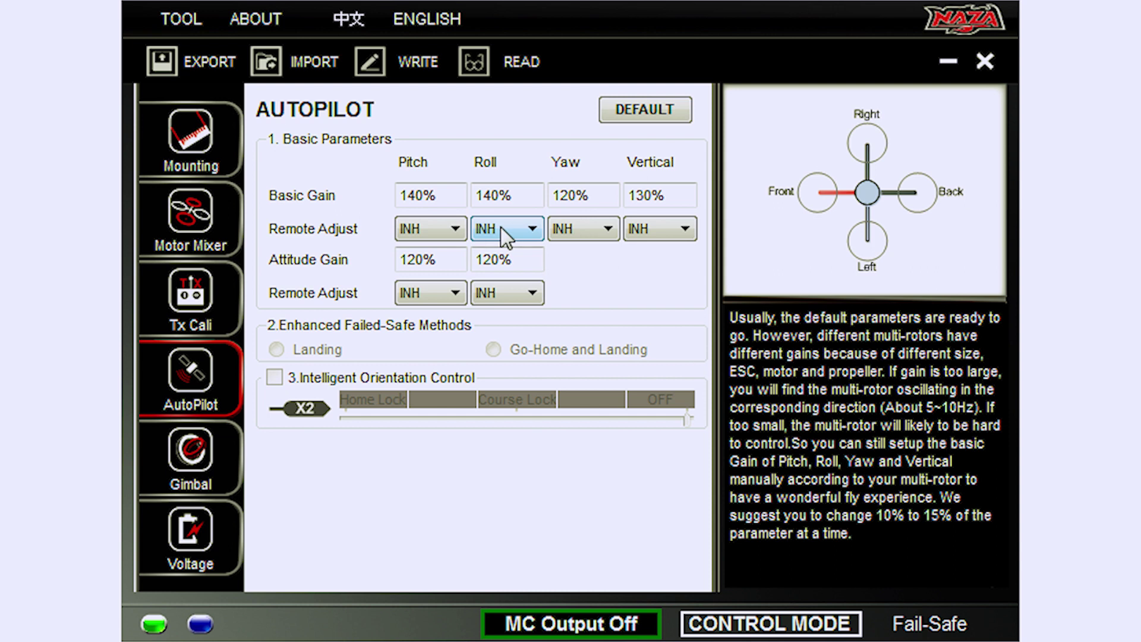
click(500, 227)
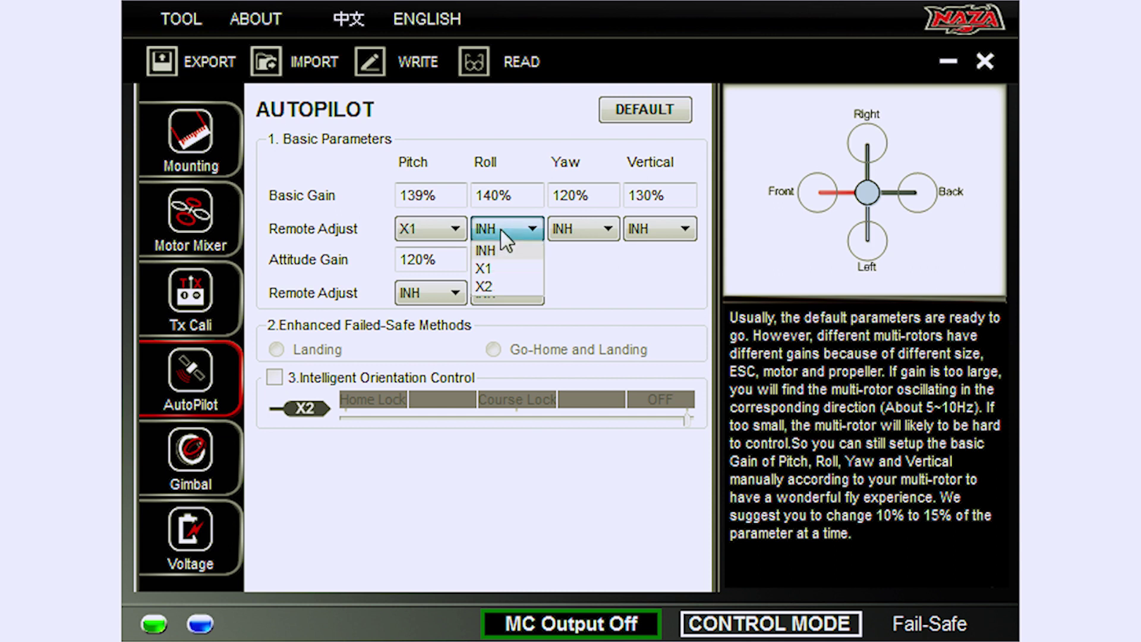
click(500, 286)
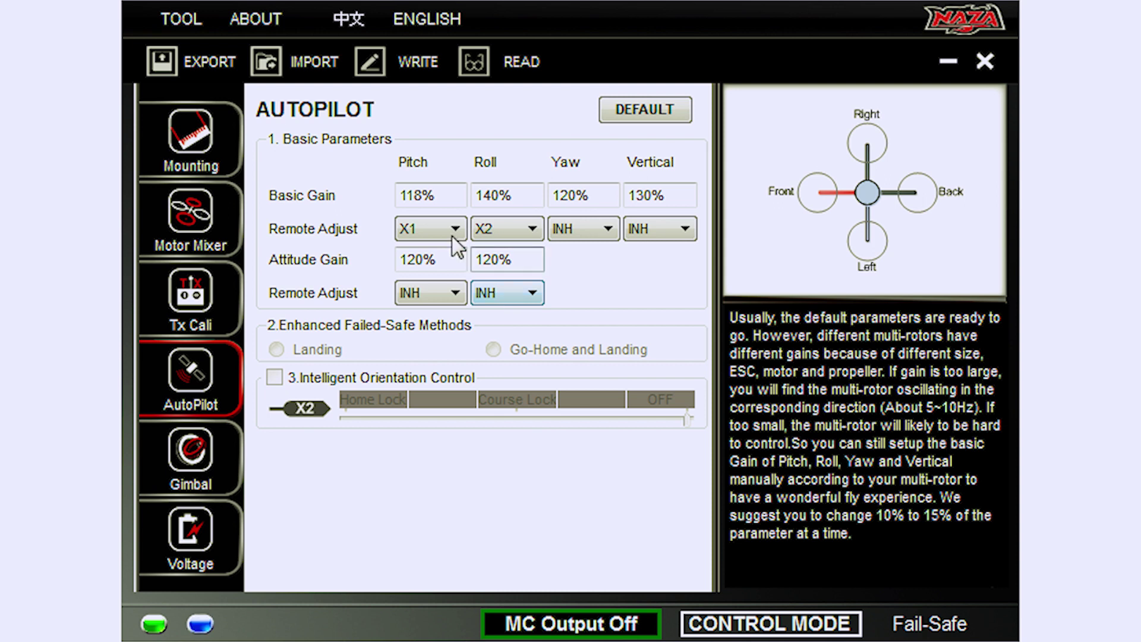
Step: Show the Gimbal page (gimbal On) and inspect the Pitch MAX and Center servo travel values
click(197, 455)
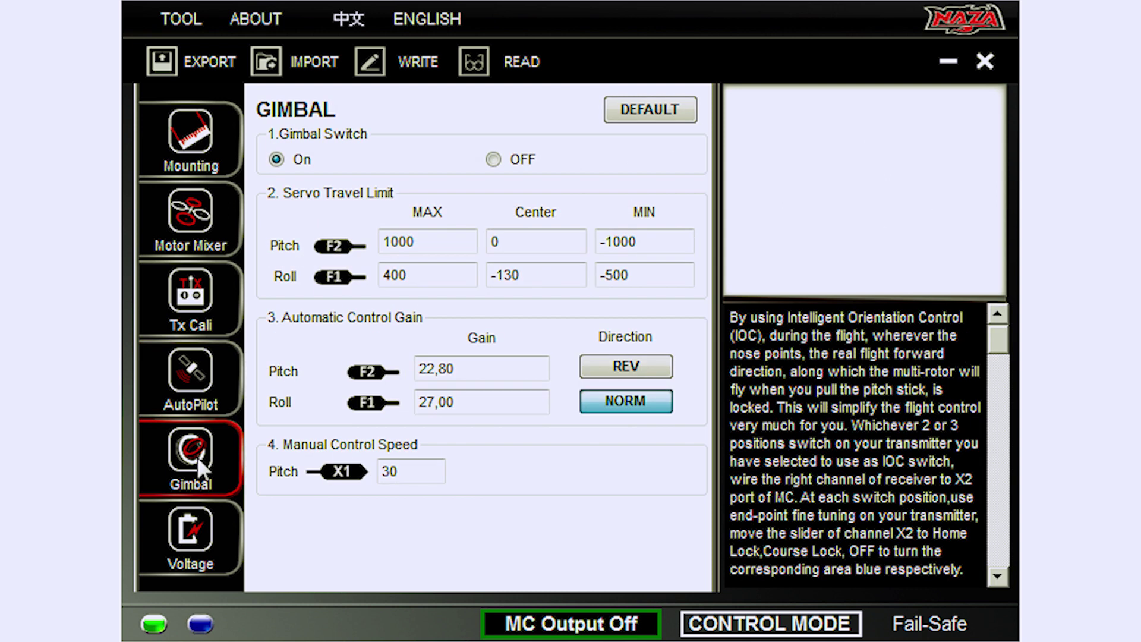
mouse_move(651, 181)
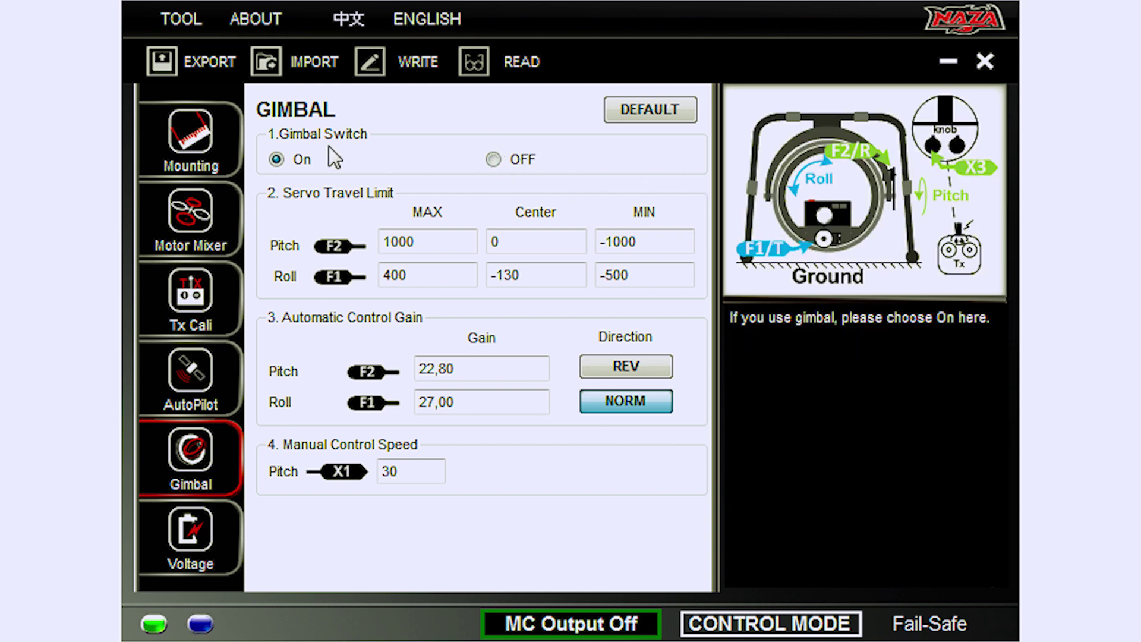
click(427, 242)
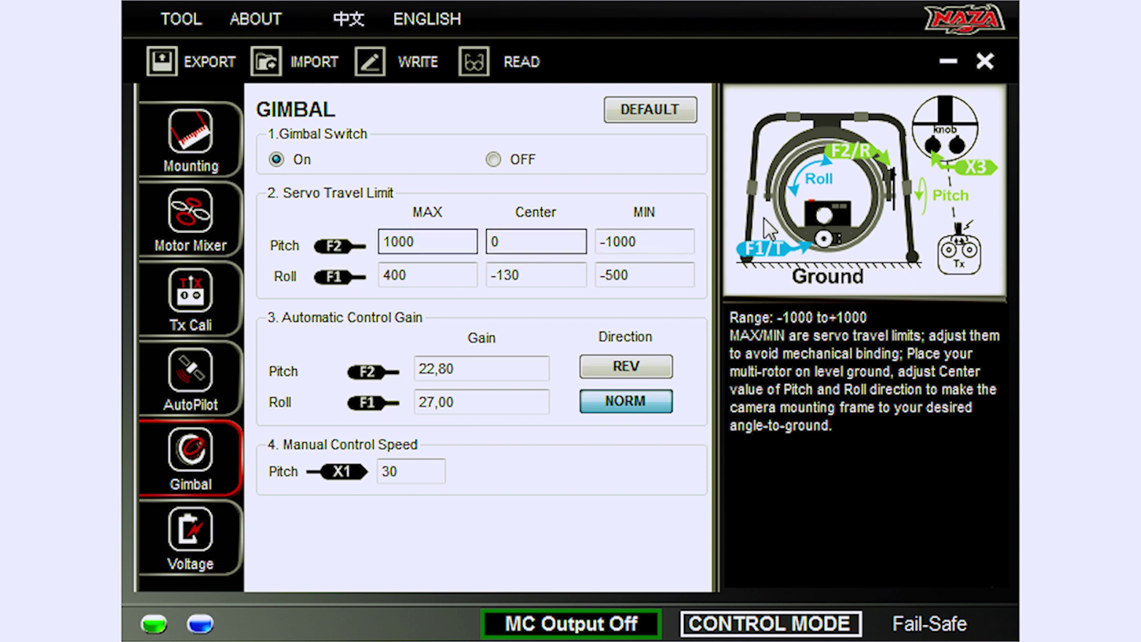
click(535, 242)
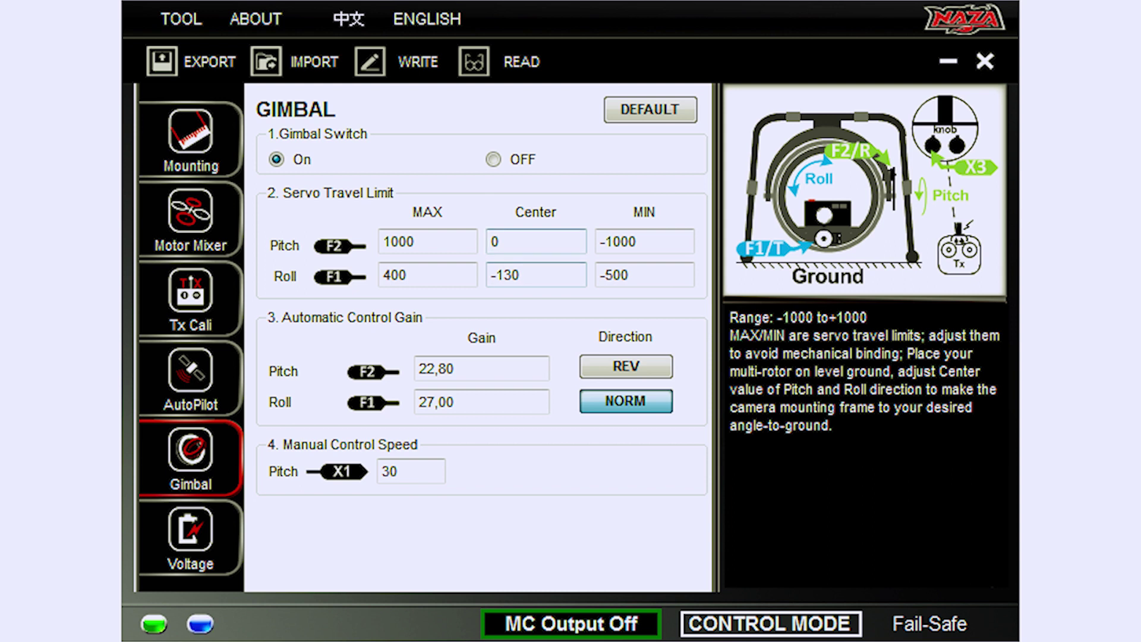
click(427, 242)
click(482, 368)
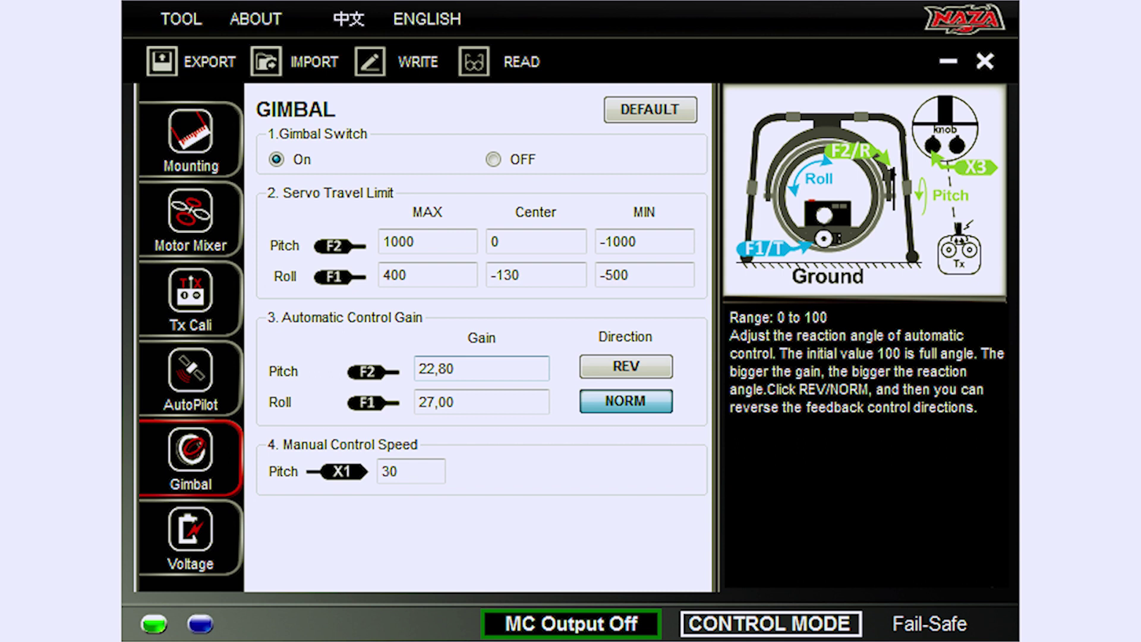
mouse_move(415, 451)
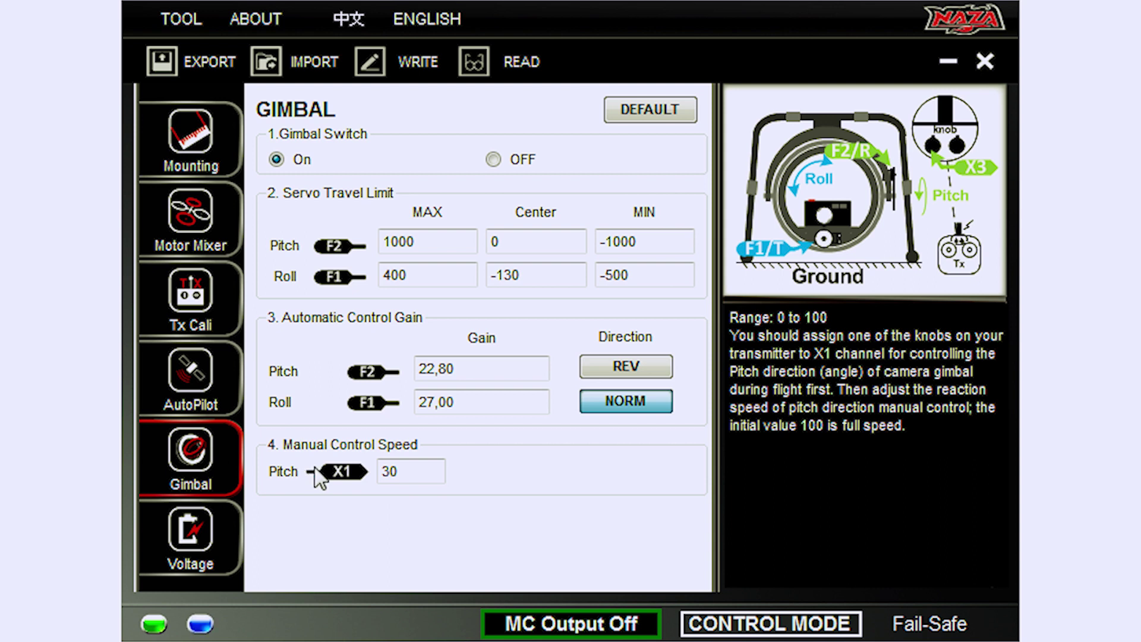
click(416, 471)
Step: On the Voltage page, dismiss the 11,52 V battery calibration, keeping the 11.5 V reading
click(216, 519)
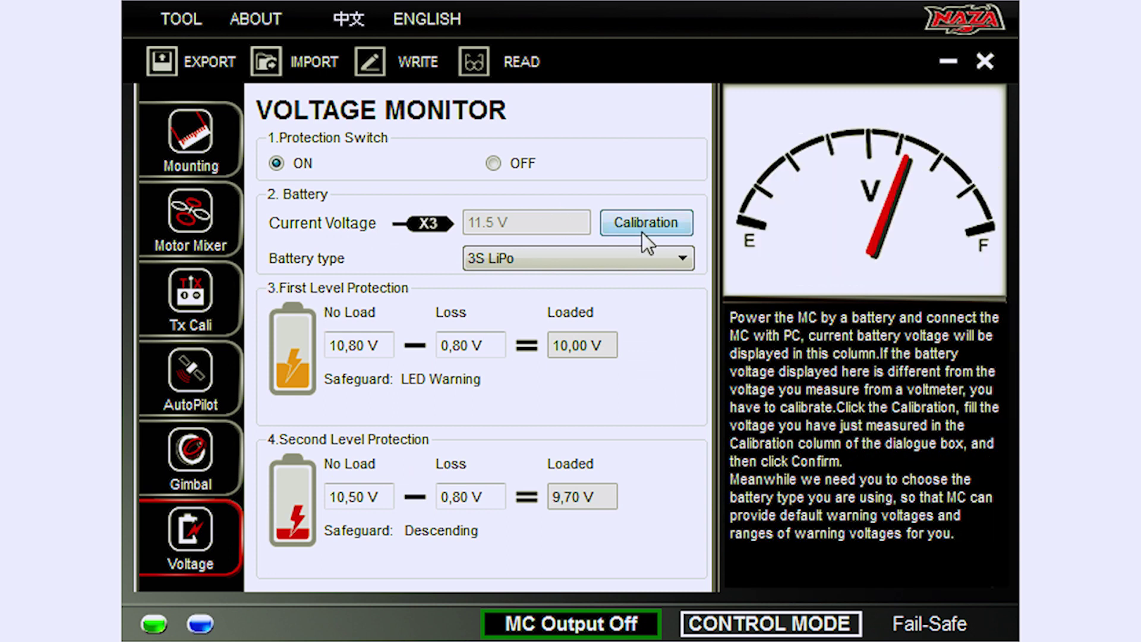
click(623, 219)
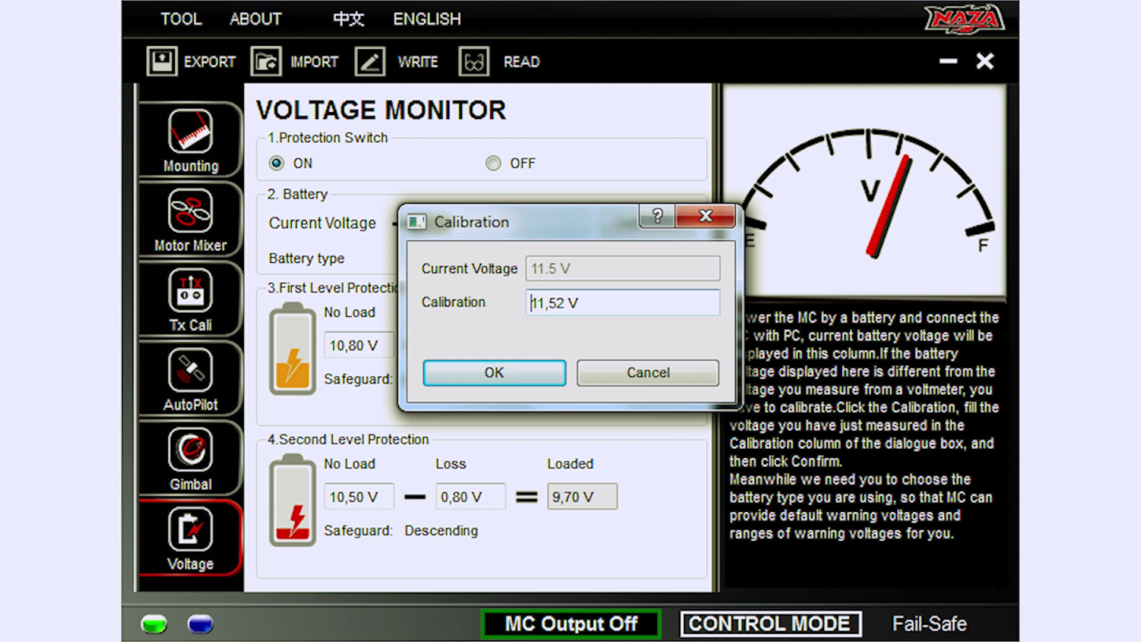
click(669, 373)
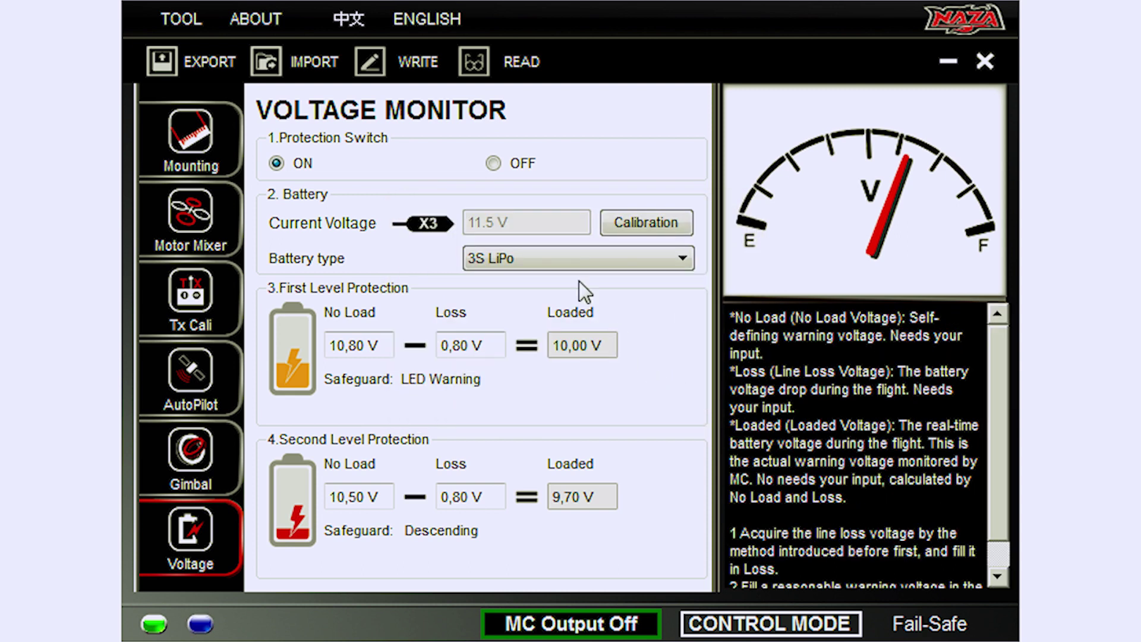
click(505, 261)
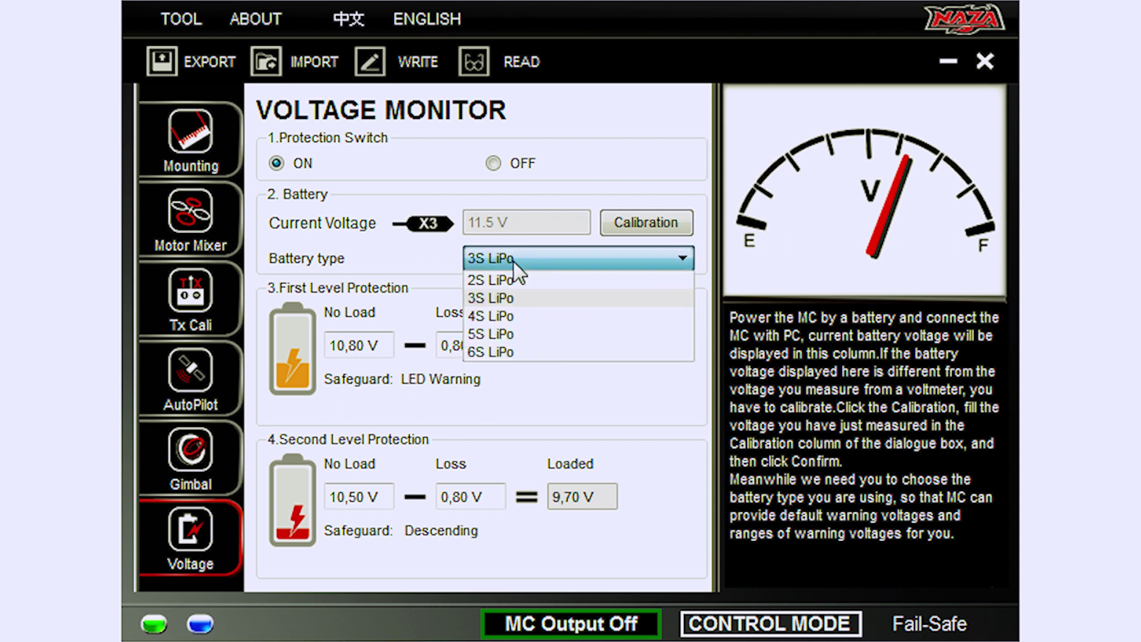
click(426, 251)
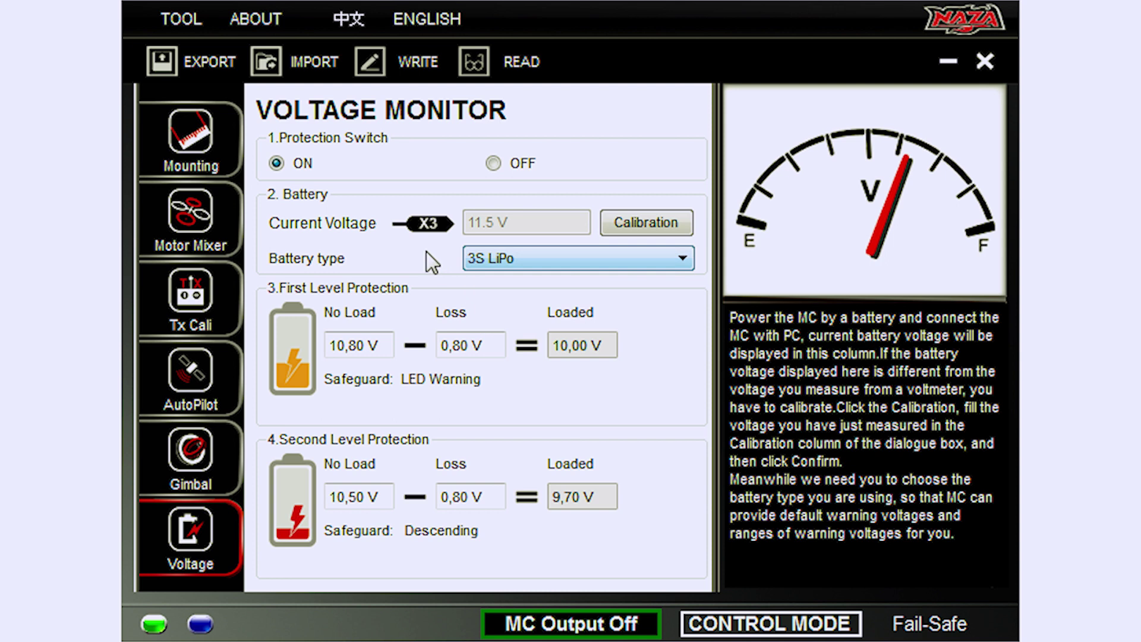
mouse_move(541, 368)
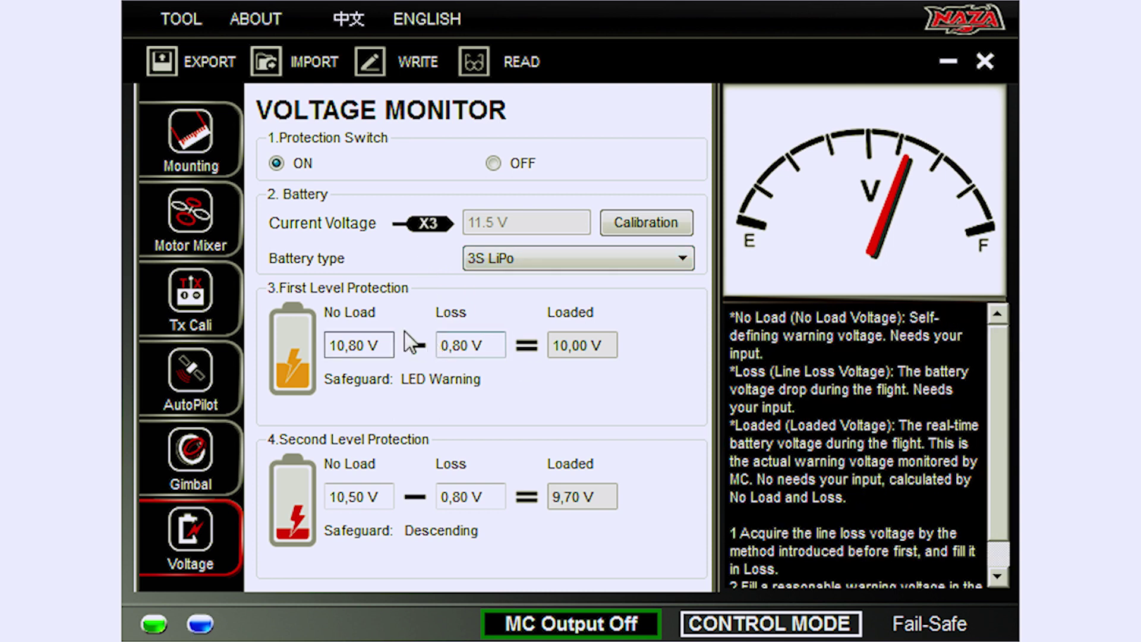
mouse_move(377, 455)
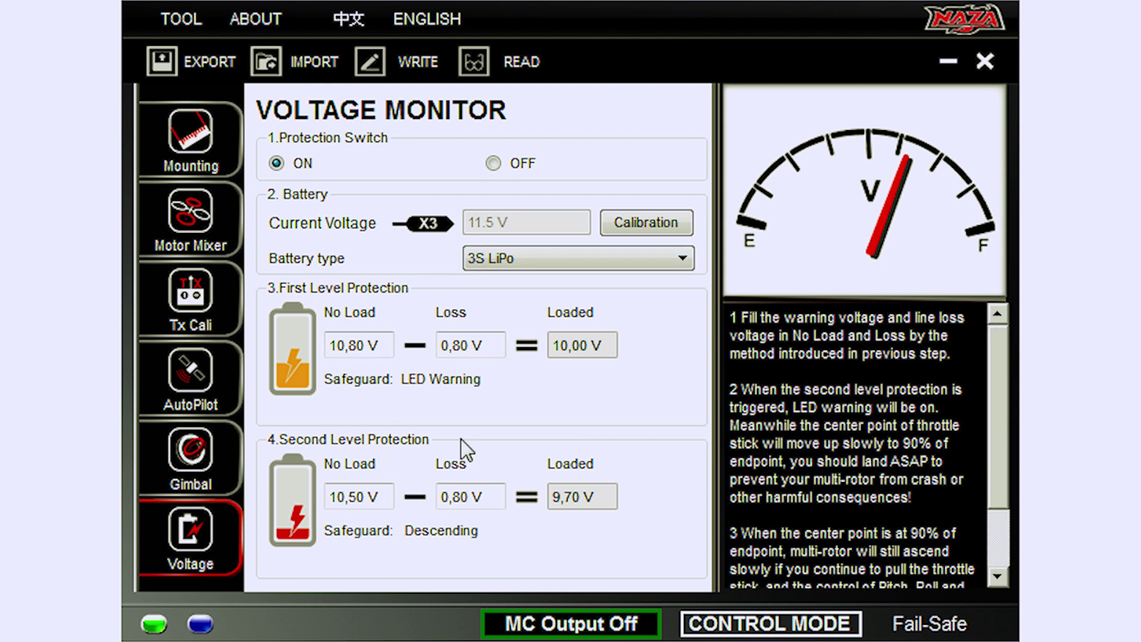
mouse_move(358, 345)
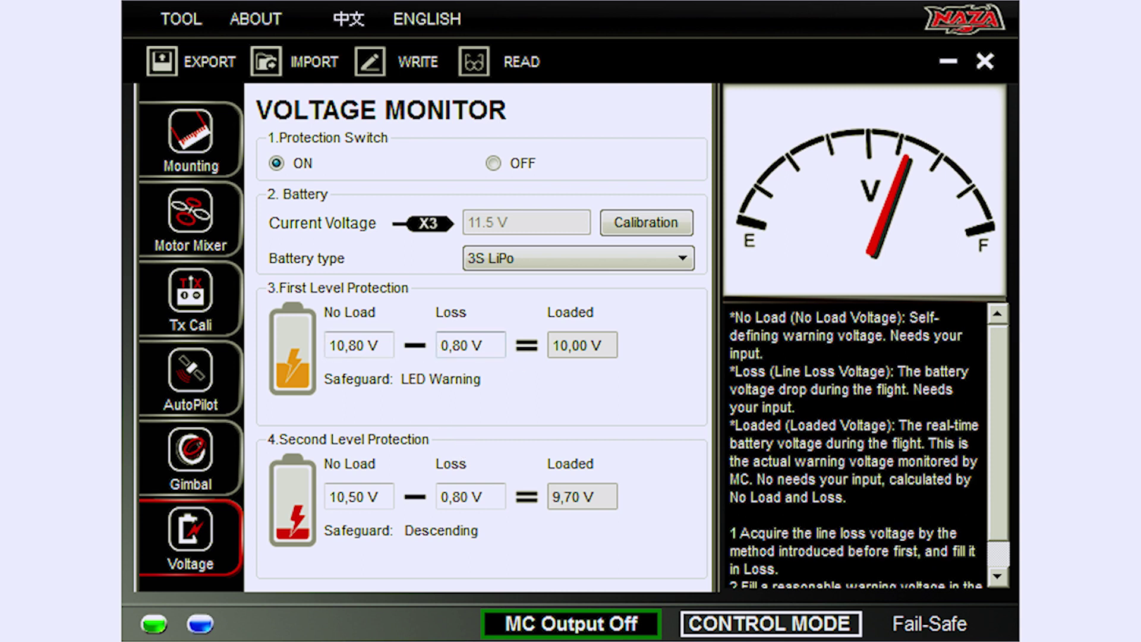
mouse_move(569, 462)
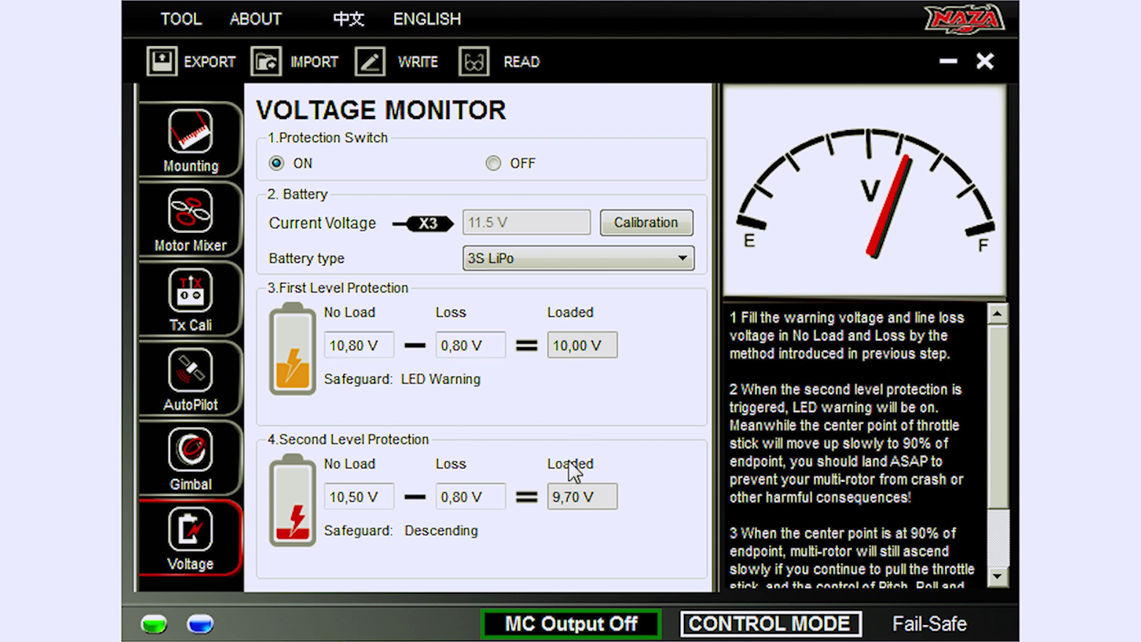
mouse_move(664, 397)
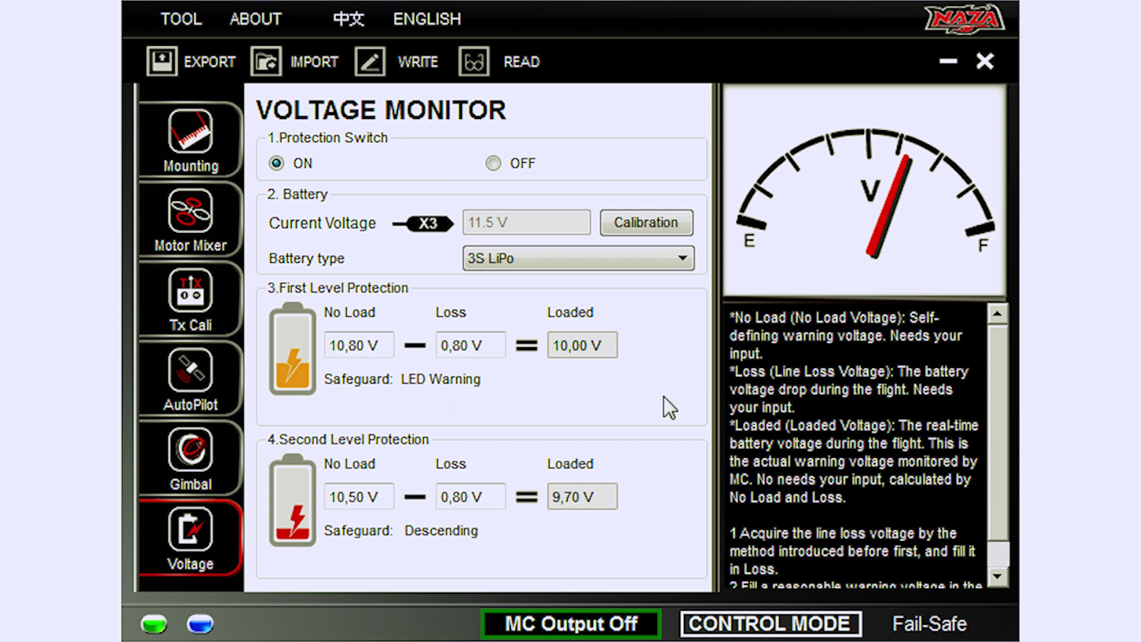